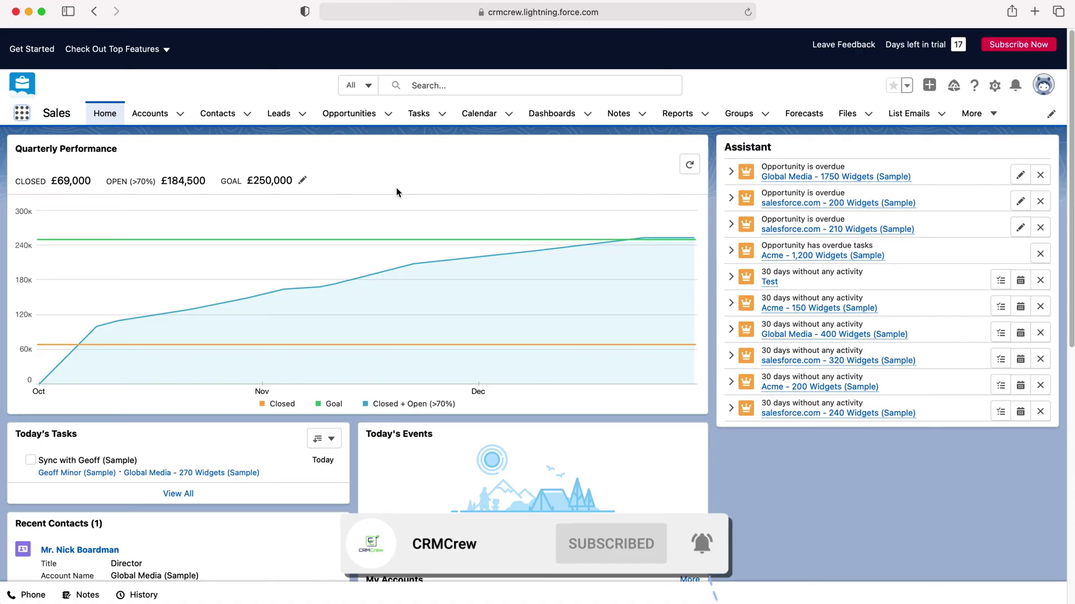
Step: From the Home dashboard, go to the Opportunities tab in the navigation bar
{"action": "mouse_move", "coordinate": [364, 208]}
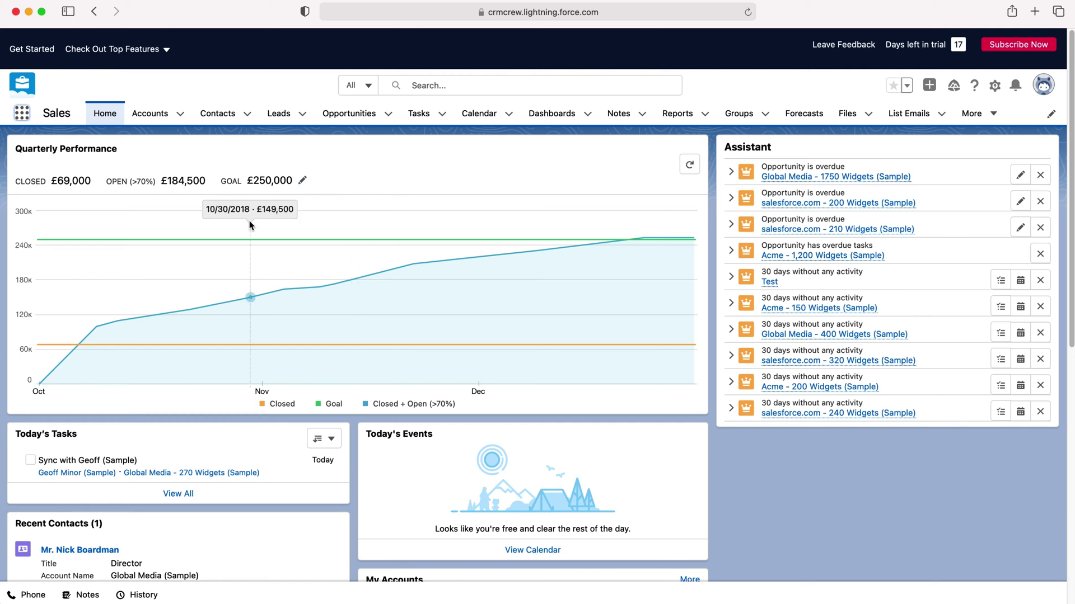
Step: Open Opportunities and switch the Recently Viewed list from Kanban to Table view
{"action": "left_click", "coordinate": [360, 118]}
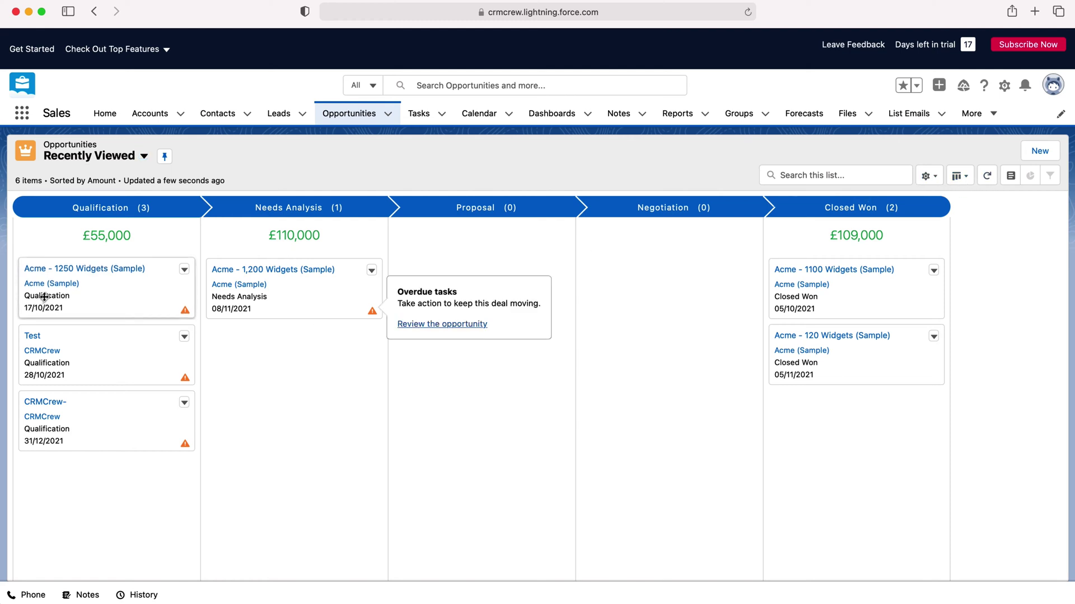
{"action": "left_click", "coordinate": [958, 177]}
{"action": "left_click", "coordinate": [975, 223]}
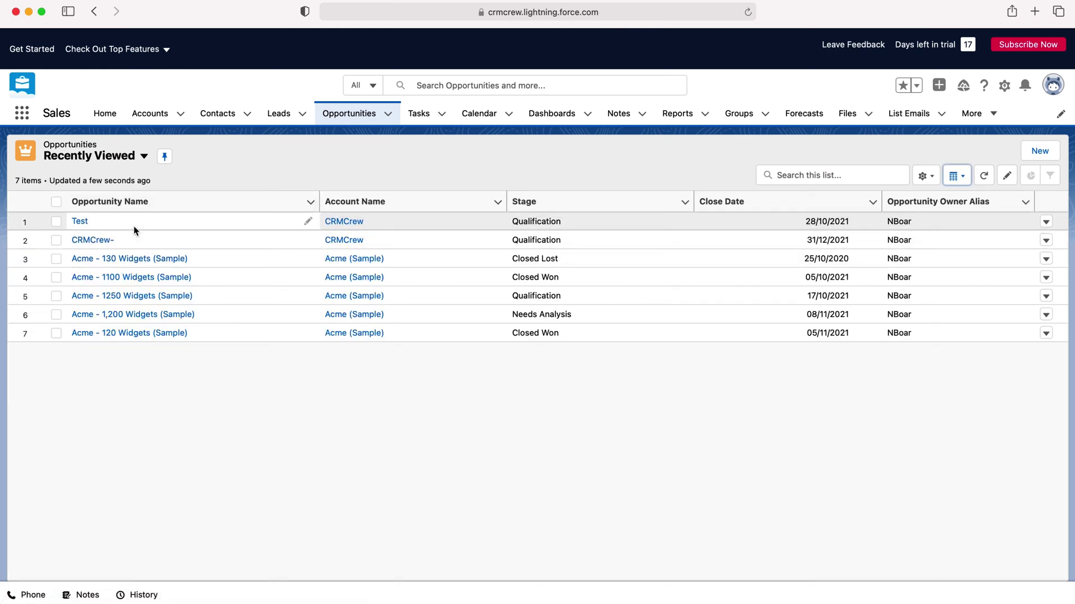
Step: Open the CRMCrew- opportunity from row 2 of the Recently Viewed list
{"action": "left_click", "coordinate": [89, 241]}
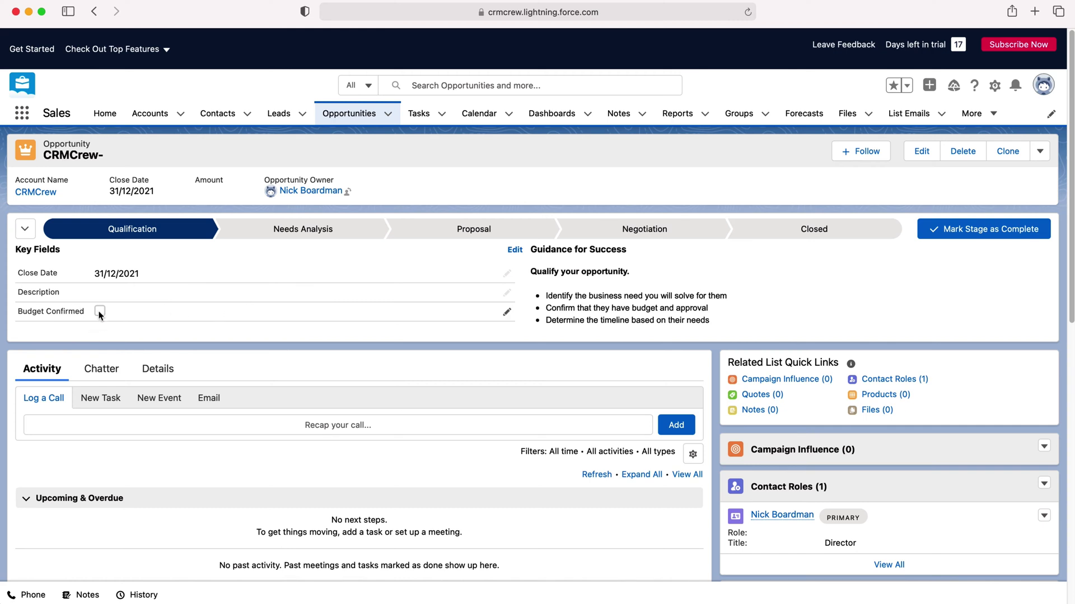
Step: Tick and save Budget Confirmed on CRMCrew-, then complete Qualification to reach Needs Analysis
{"action": "left_click", "coordinate": [506, 312]}
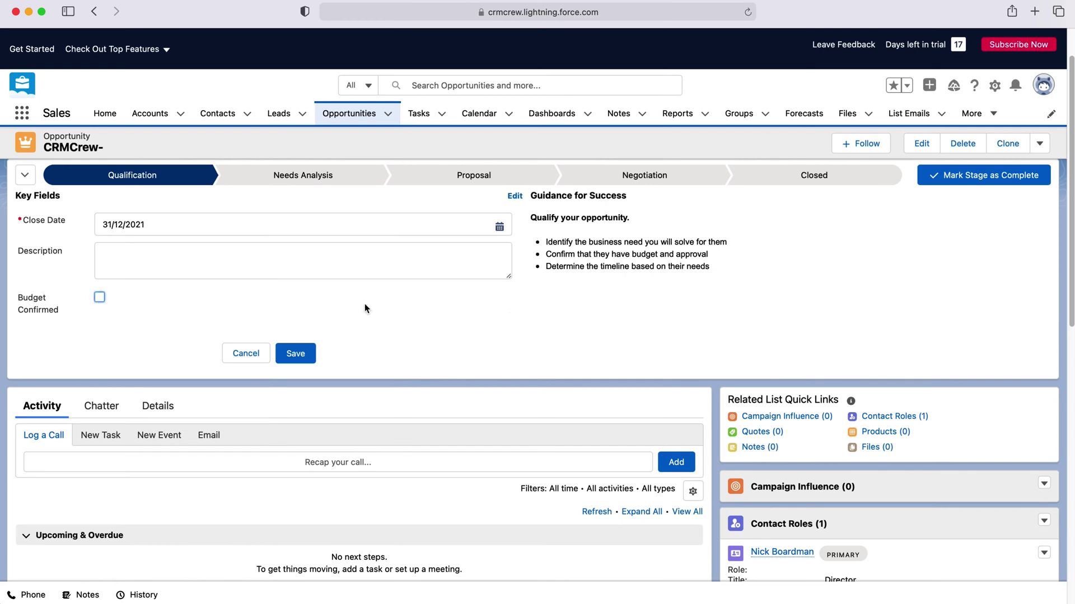
{"action": "left_click", "coordinate": [97, 297]}
{"action": "left_click", "coordinate": [295, 373]}
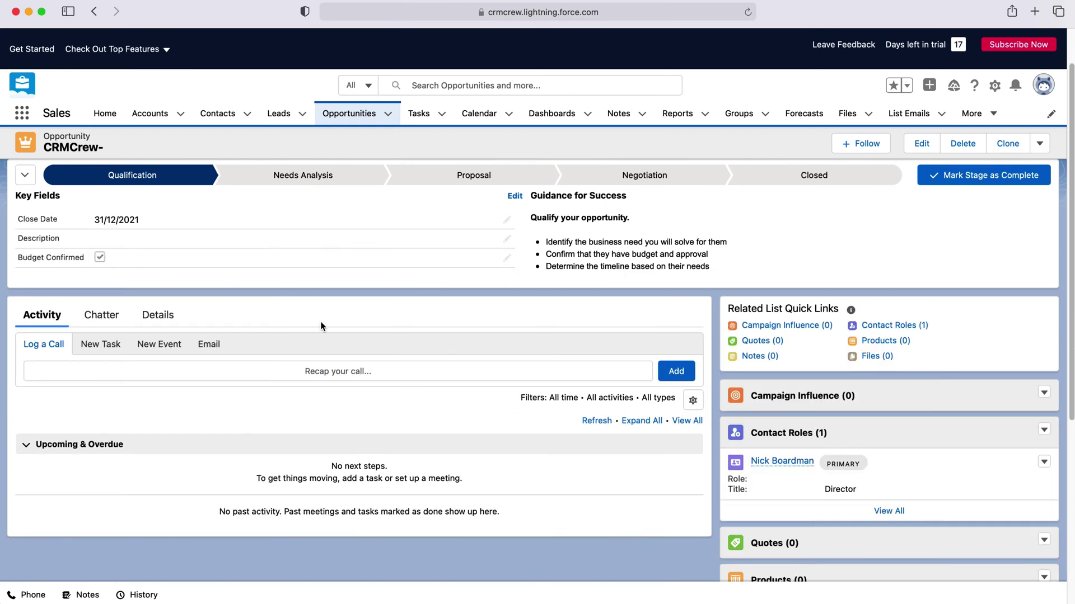
{"action": "scroll", "coordinate": [290, 282], "scroll_direction": "down", "scroll_amount": 2}
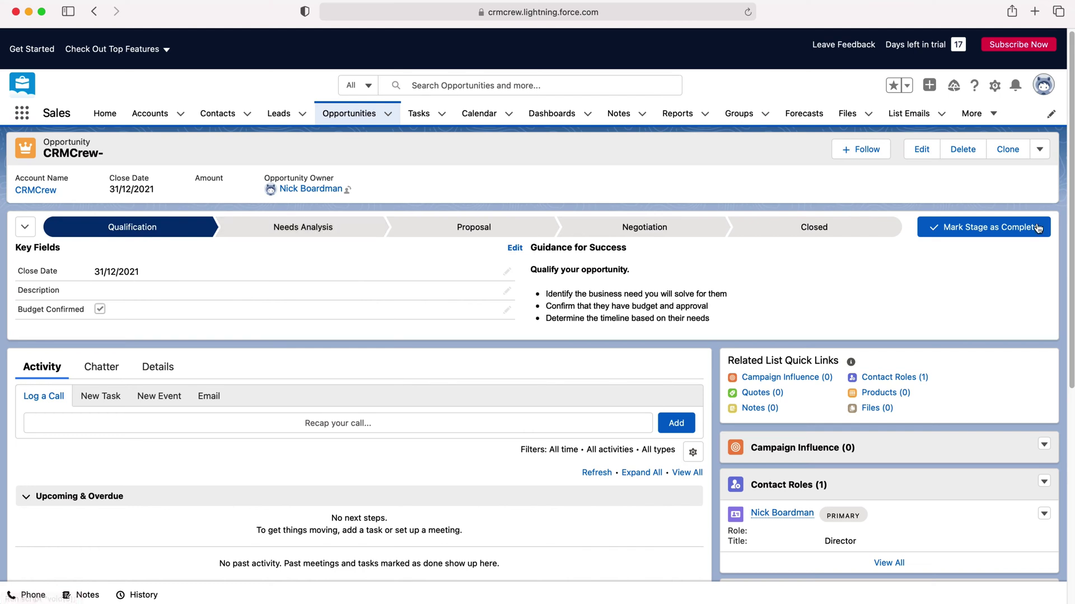
{"action": "left_click", "coordinate": [982, 234]}
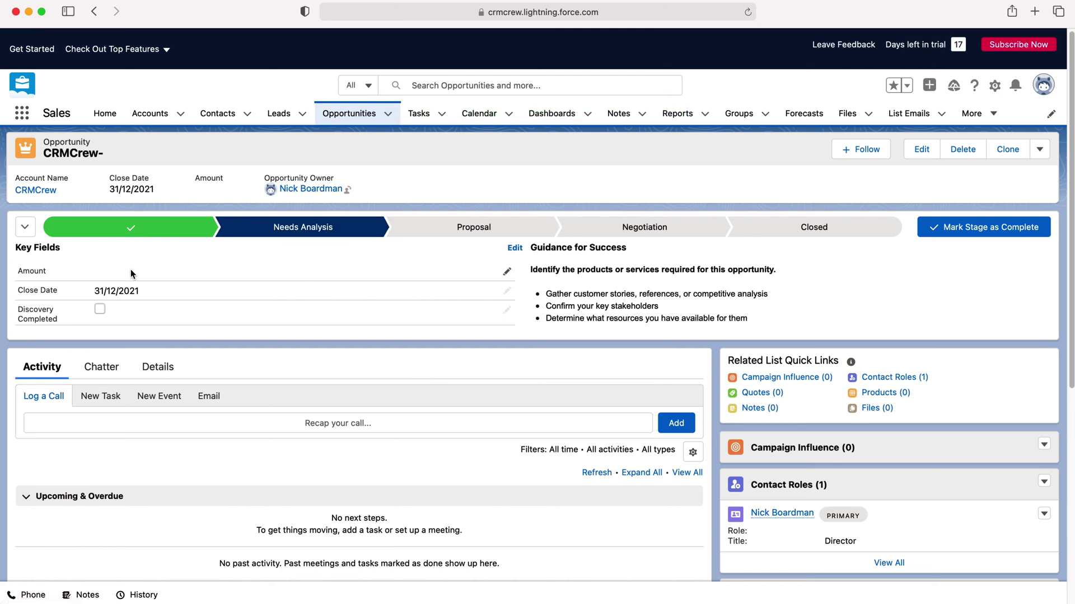
Step: Set Amount to 10000 and tick Discovery Completed, keeping close date 31/12/2021, then save
{"action": "left_click", "coordinate": [504, 274]}
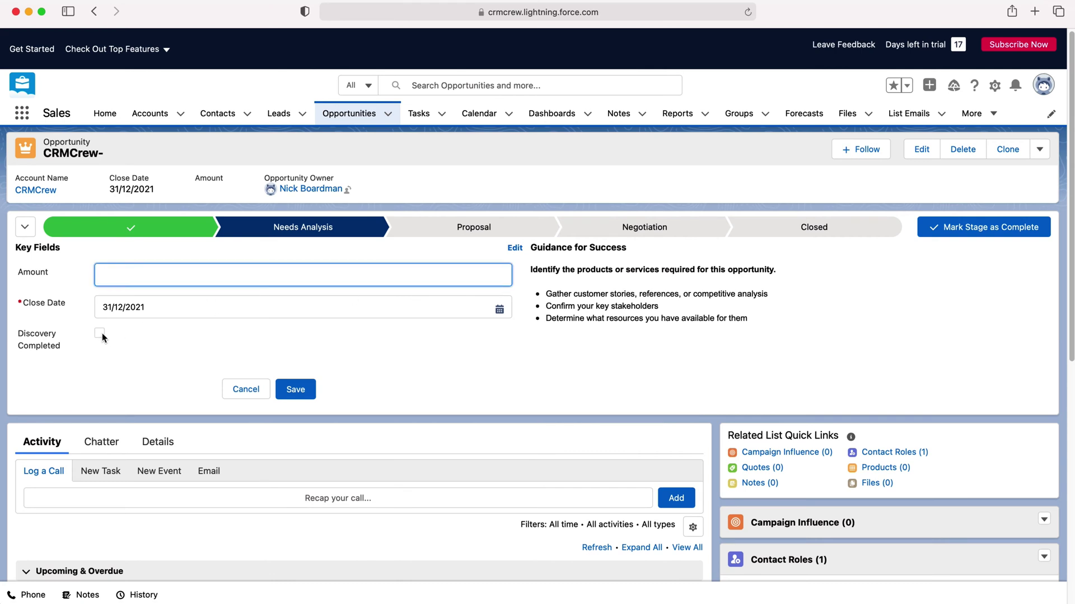
{"action": "type", "text": "10000"}
{"action": "left_click", "coordinate": [100, 335]}
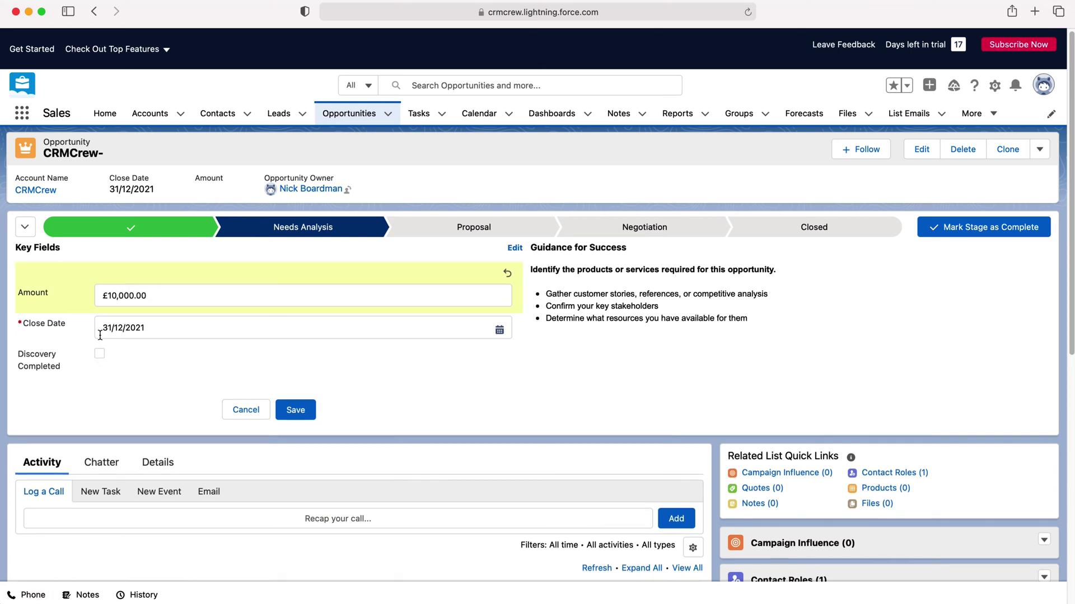
{"action": "left_click", "coordinate": [100, 354]}
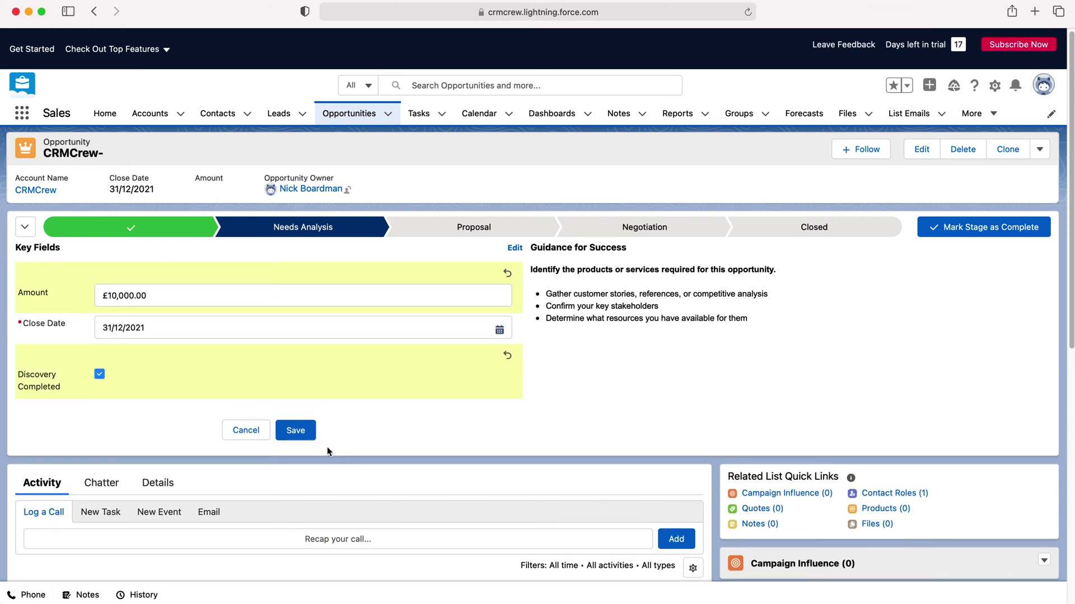
{"action": "left_click", "coordinate": [191, 329]}
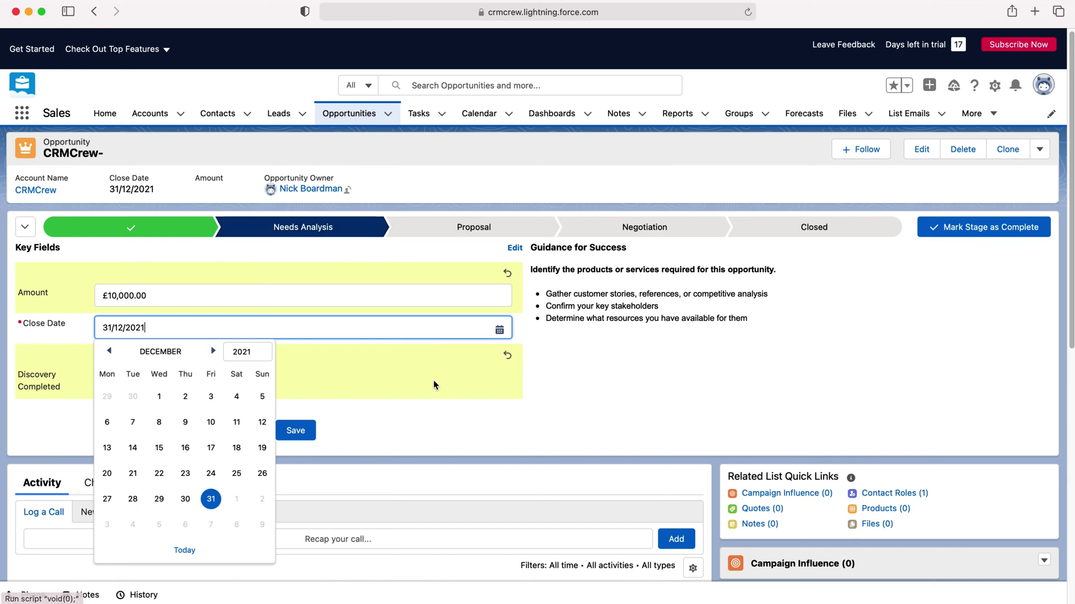
{"action": "left_click", "coordinate": [352, 429]}
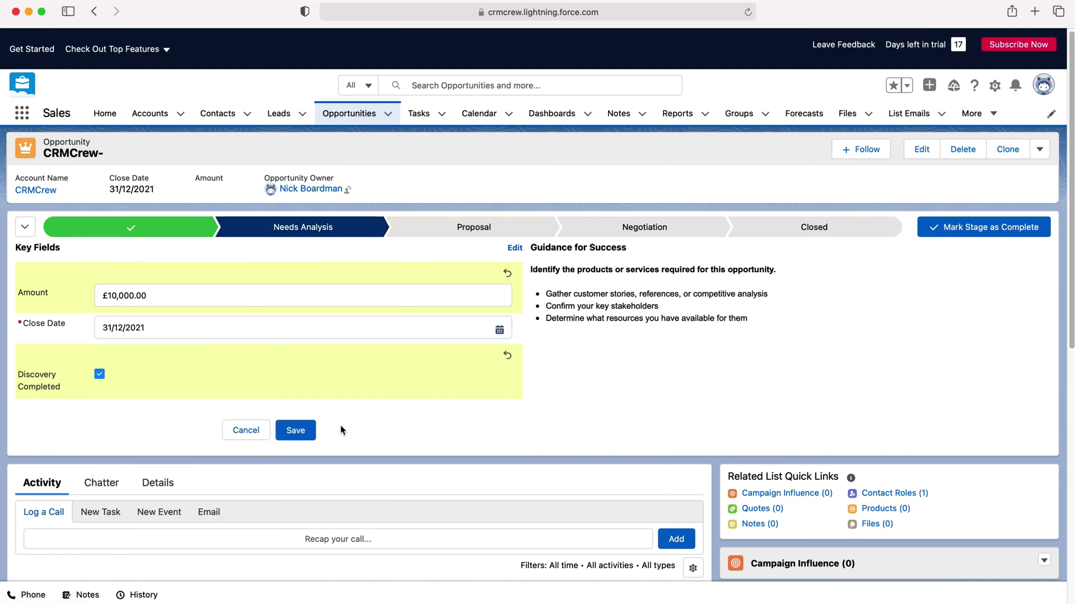
{"action": "left_click", "coordinate": [296, 431]}
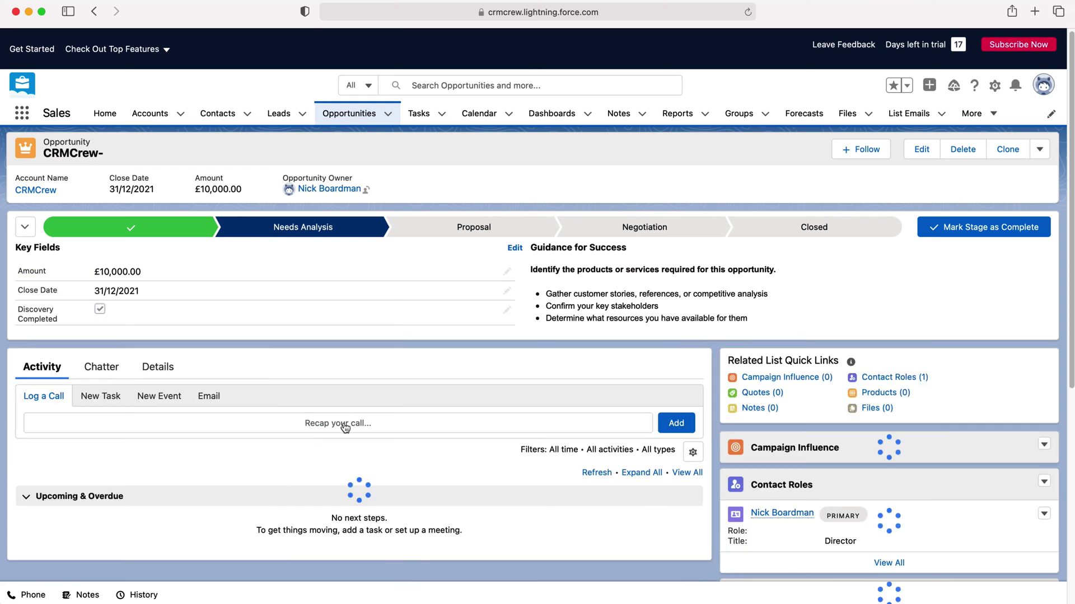
Step: Mark Needs Analysis, then Proposal, complete so CRMCrew- reaches Negotiation
{"action": "left_click", "coordinate": [994, 232]}
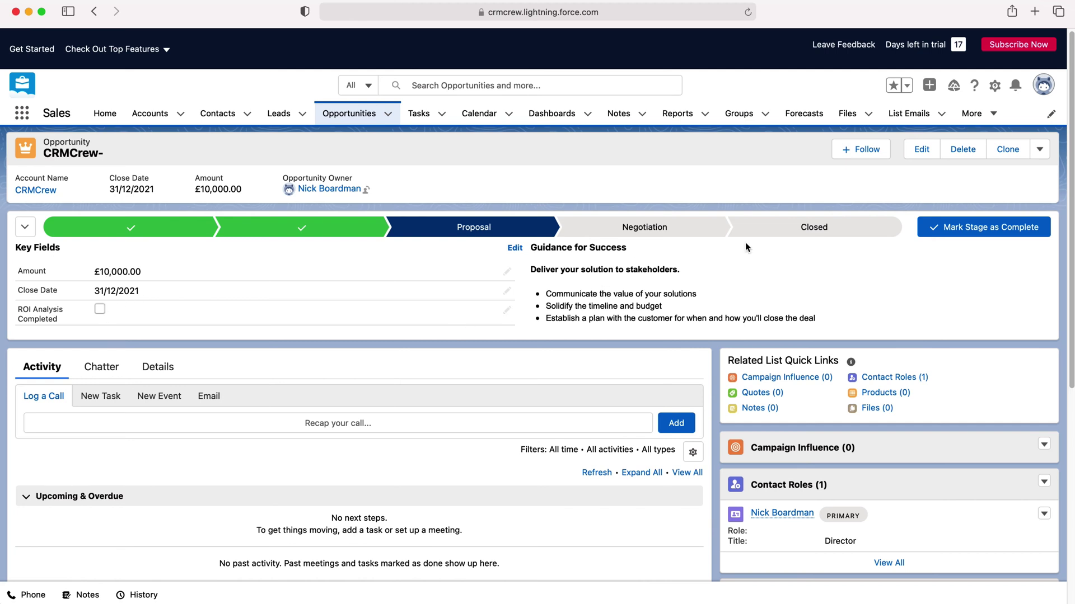
{"action": "left_click", "coordinate": [956, 226]}
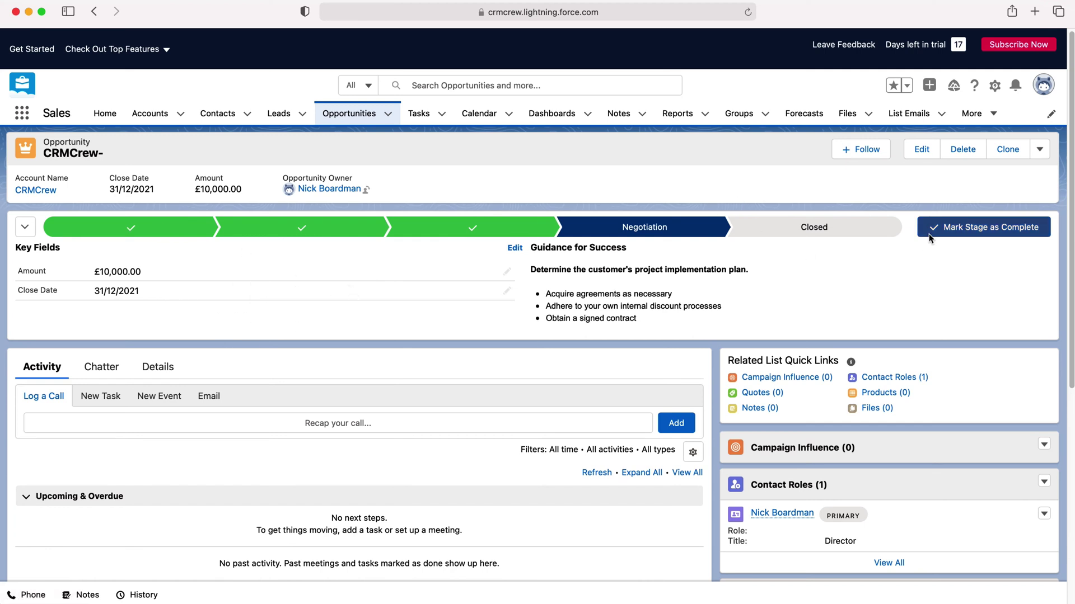
Step: Set the stage to Closed Won in the Close This Opportunity dialog and save
{"action": "left_click", "coordinate": [1001, 234]}
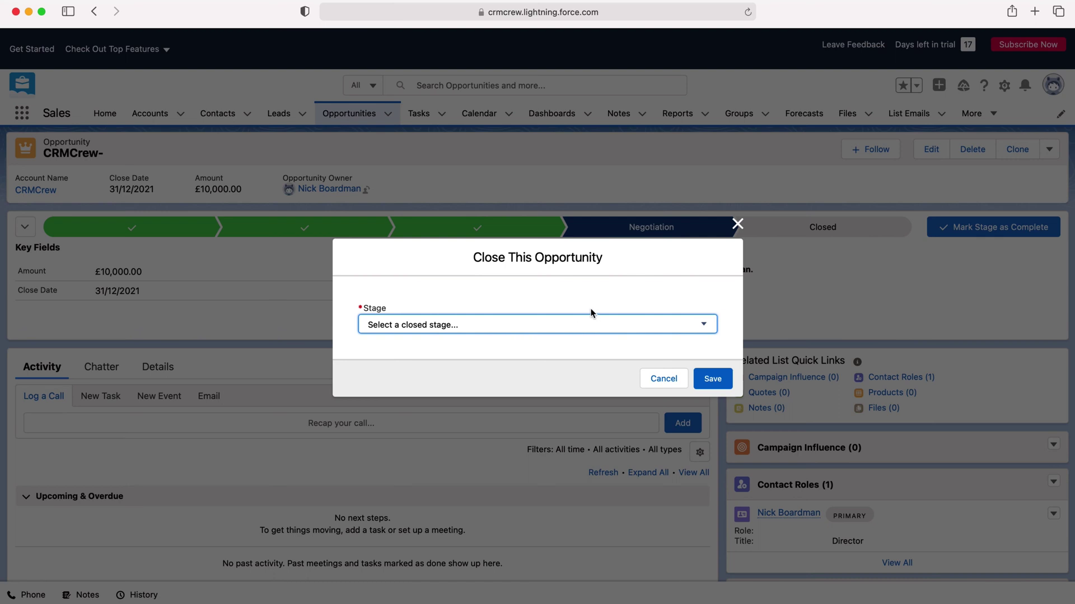
{"action": "left_click", "coordinate": [526, 319]}
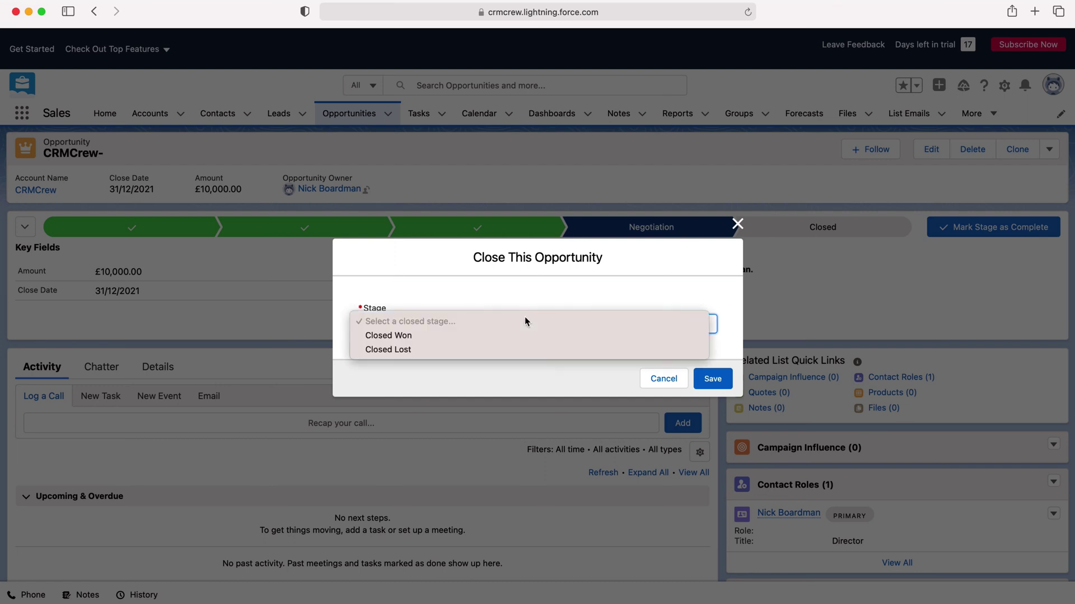
{"action": "left_click", "coordinate": [448, 335]}
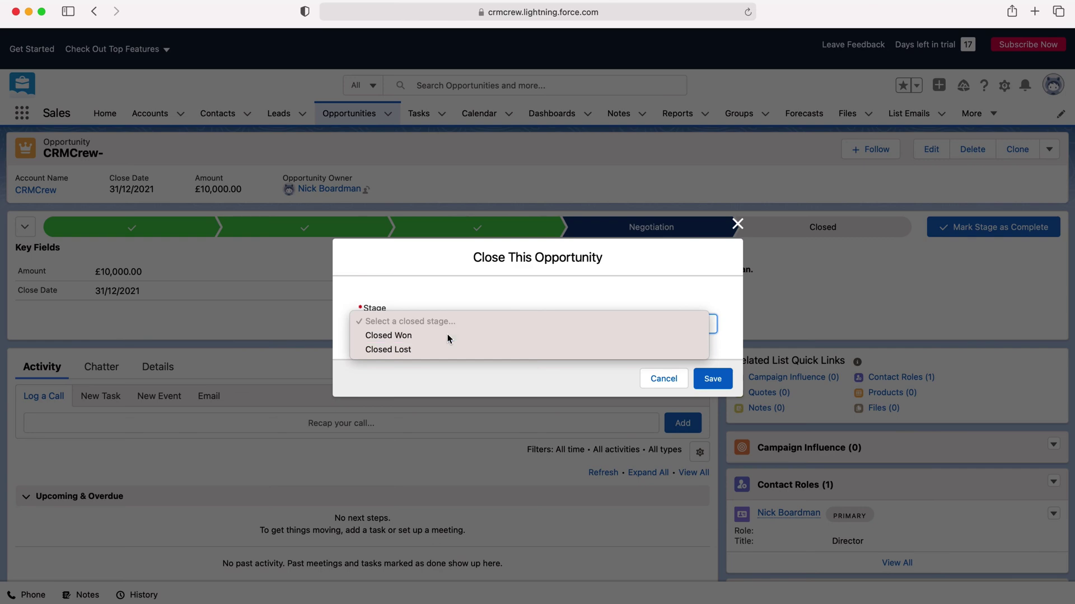
{"action": "left_click", "coordinate": [712, 380]}
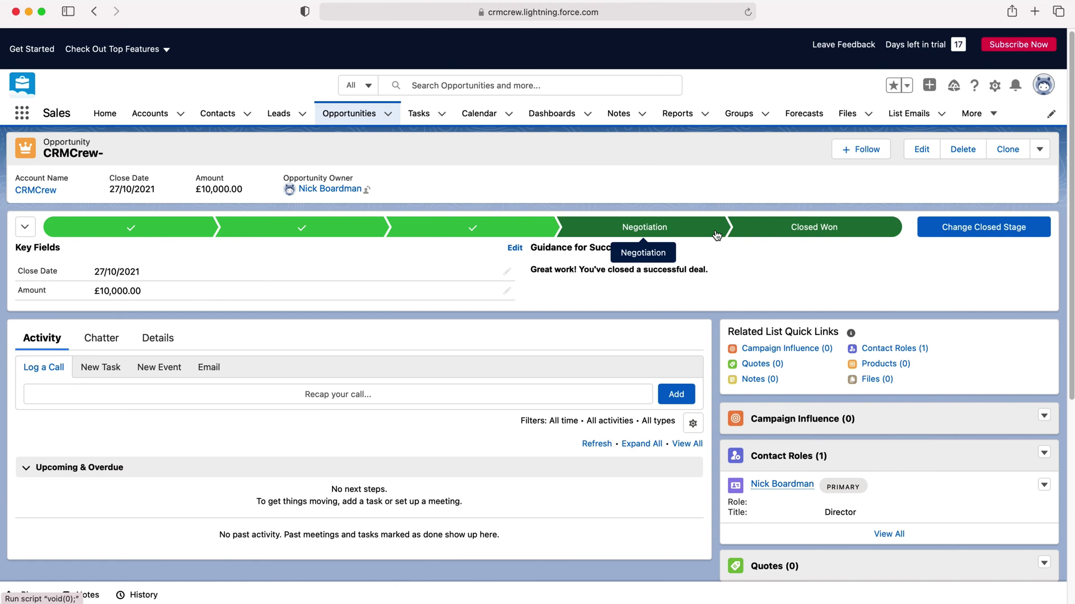
Step: Change the CRMCrew- closed stage to Closed Lost and save
{"action": "left_click", "coordinate": [817, 236]}
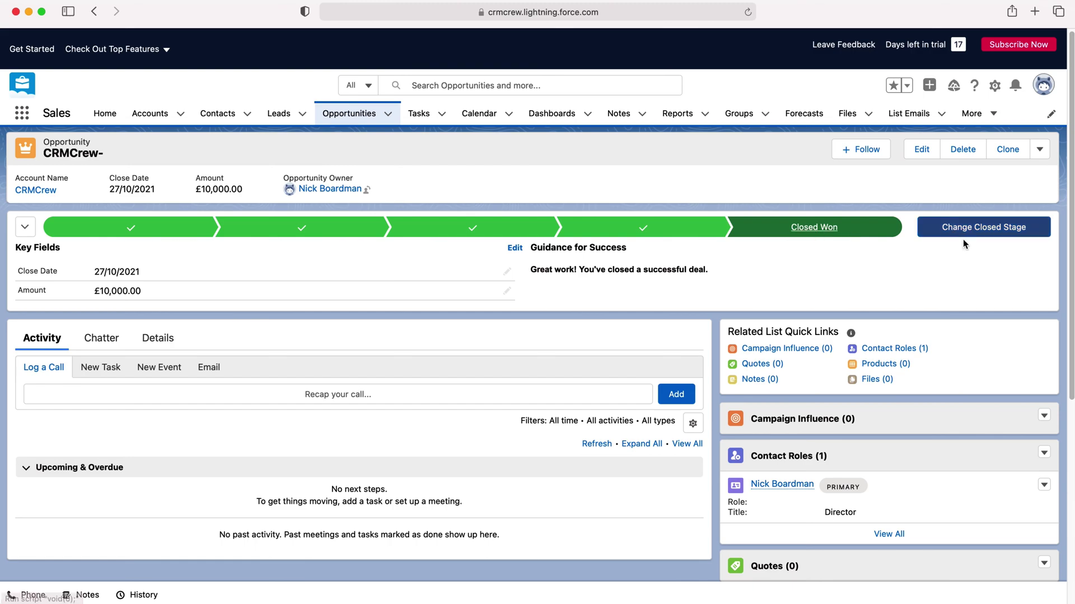
{"action": "left_click", "coordinate": [1019, 235]}
{"action": "left_click", "coordinate": [386, 323]}
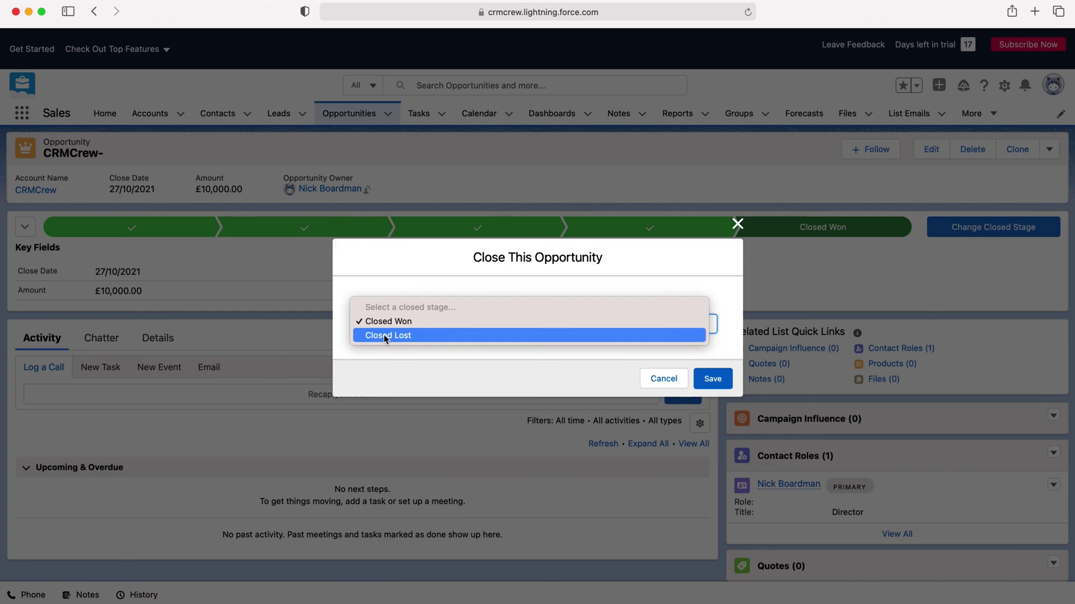
{"action": "left_click", "coordinate": [384, 335]}
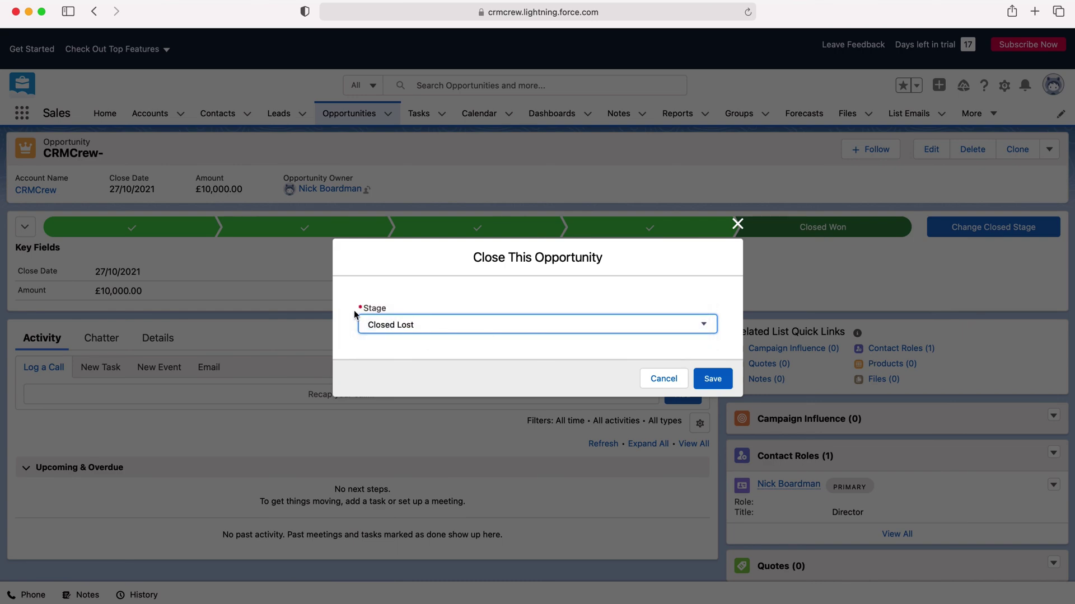
{"action": "left_click", "coordinate": [713, 379]}
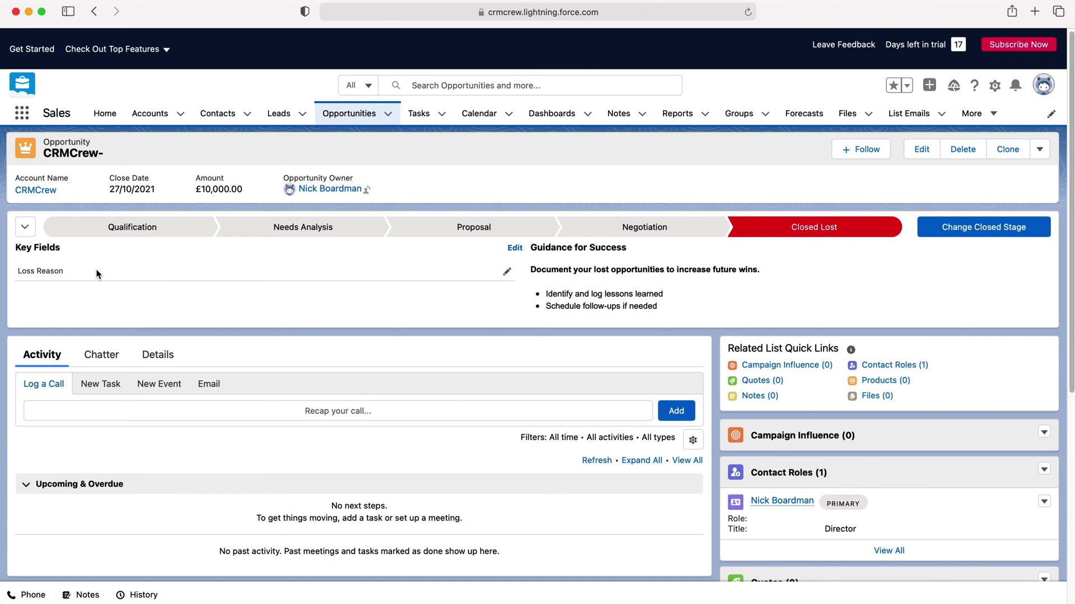
Step: Set the Loss Reason field to No Budget / Lost Funding and save it
{"action": "left_click", "coordinate": [507, 272]}
{"action": "left_click", "coordinate": [357, 278]}
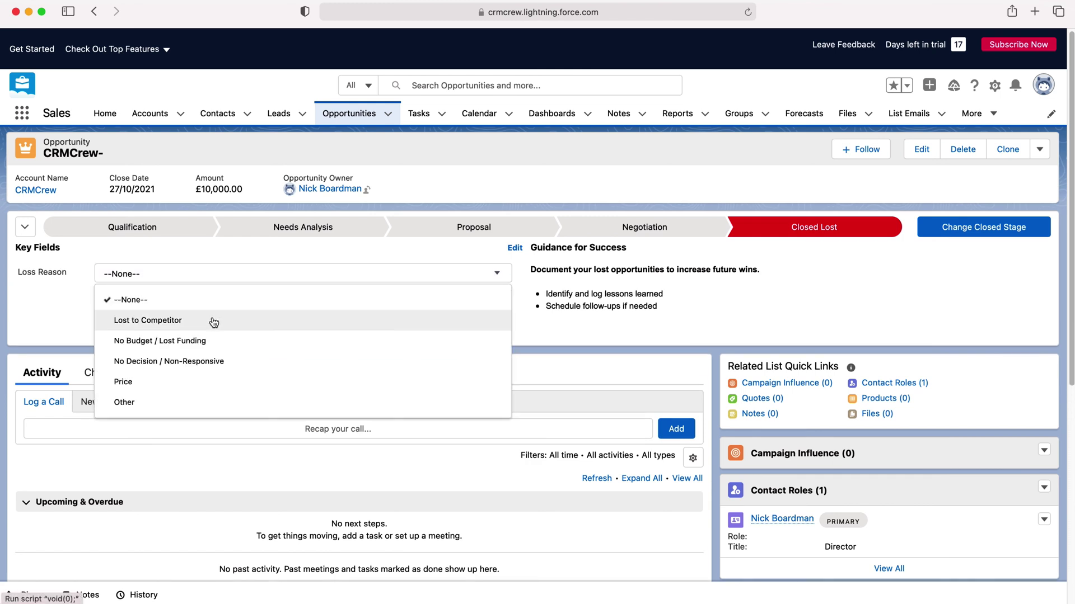
{"action": "left_click", "coordinate": [213, 340]}
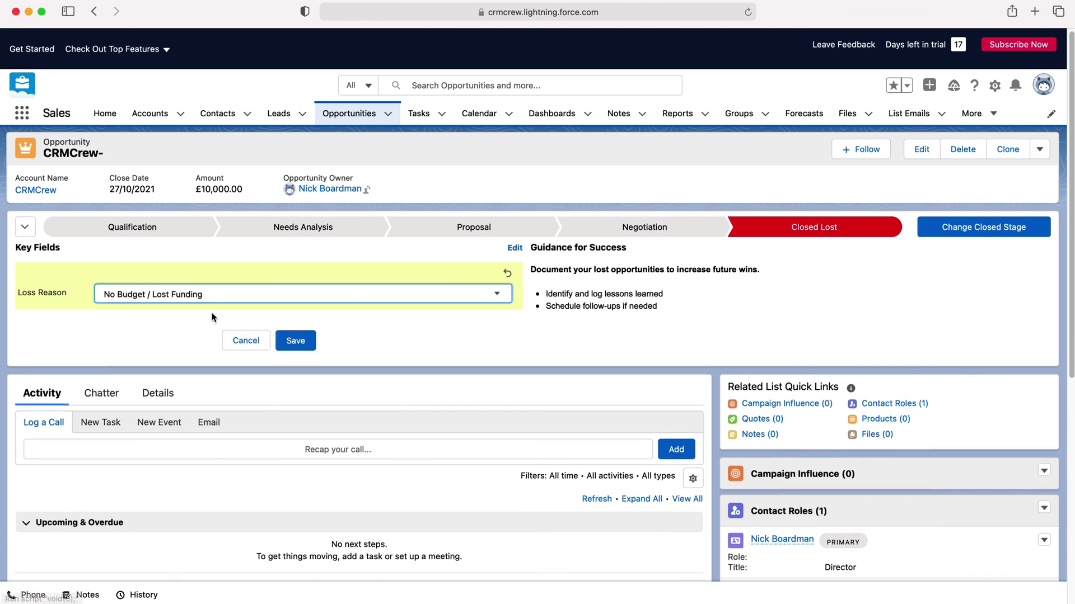
{"action": "left_click", "coordinate": [295, 341]}
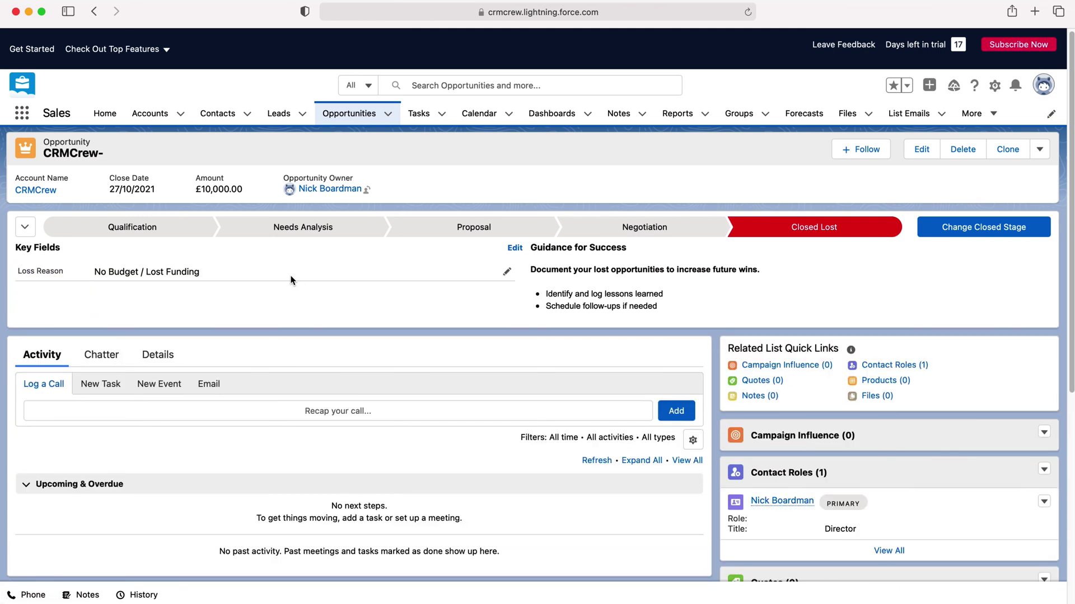
Step: Change the closed stage back to Closed Won in the dialog and save
{"action": "left_click", "coordinate": [983, 227]}
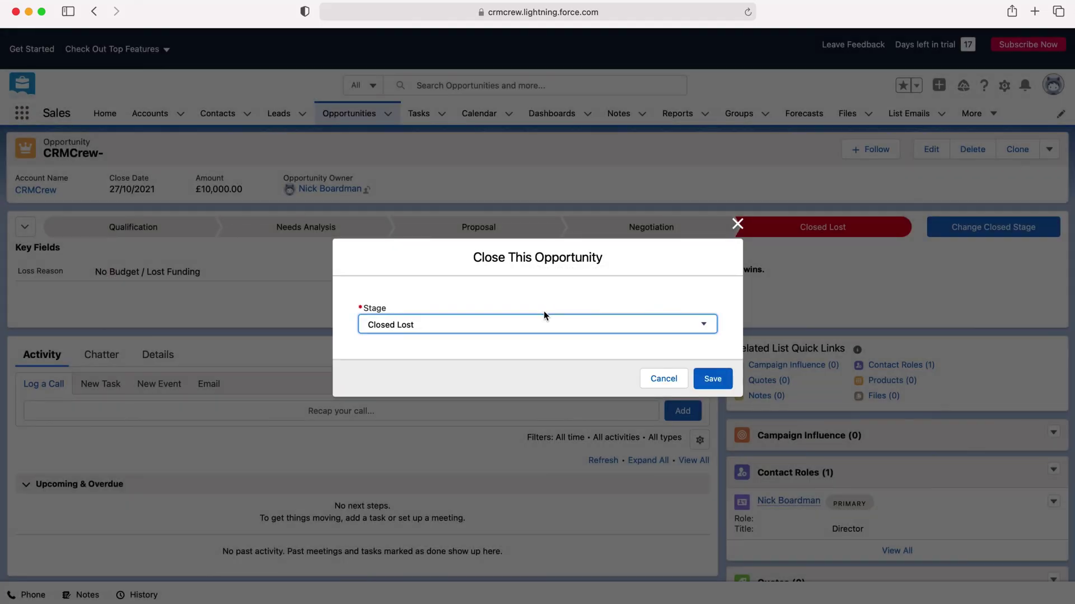
{"action": "left_click", "coordinate": [544, 316]}
{"action": "left_click", "coordinate": [403, 305]}
{"action": "left_click", "coordinate": [713, 378]}
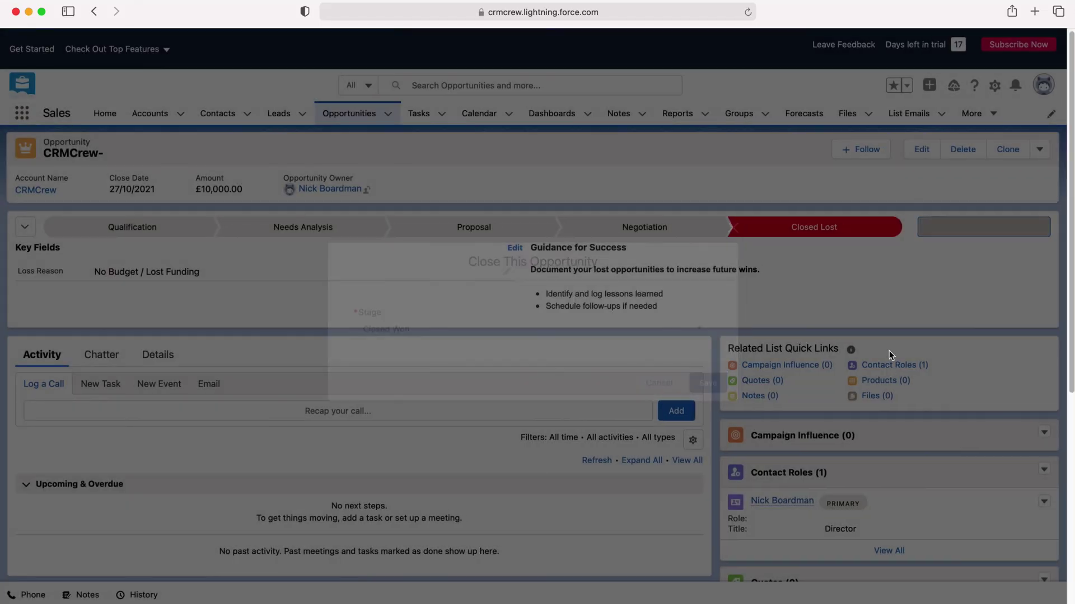